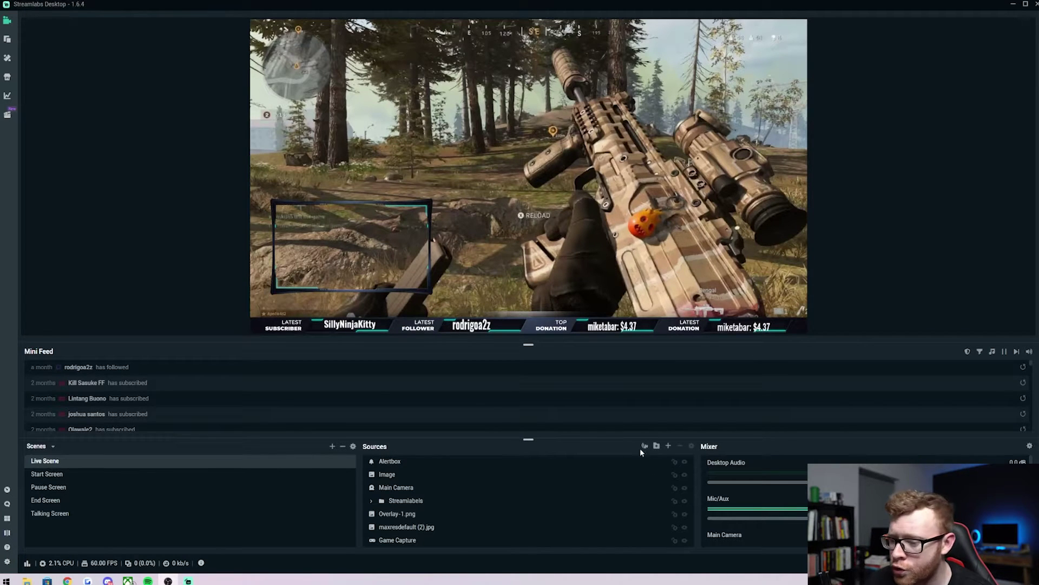
Step: Add a Text (GDI+) source reading 'This is sample text' with font size 48
left_click(668, 447)
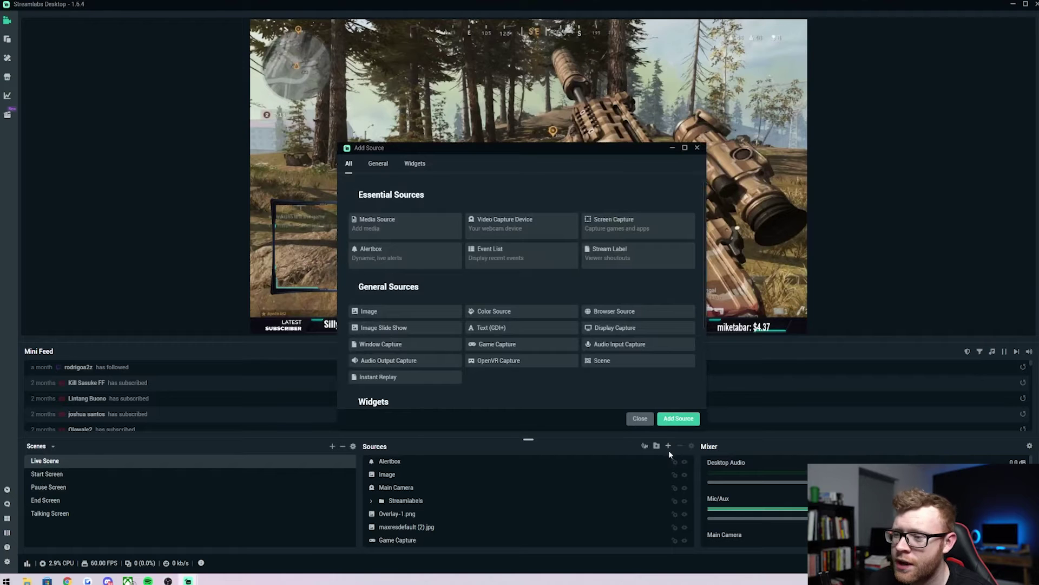
left_click(515, 329)
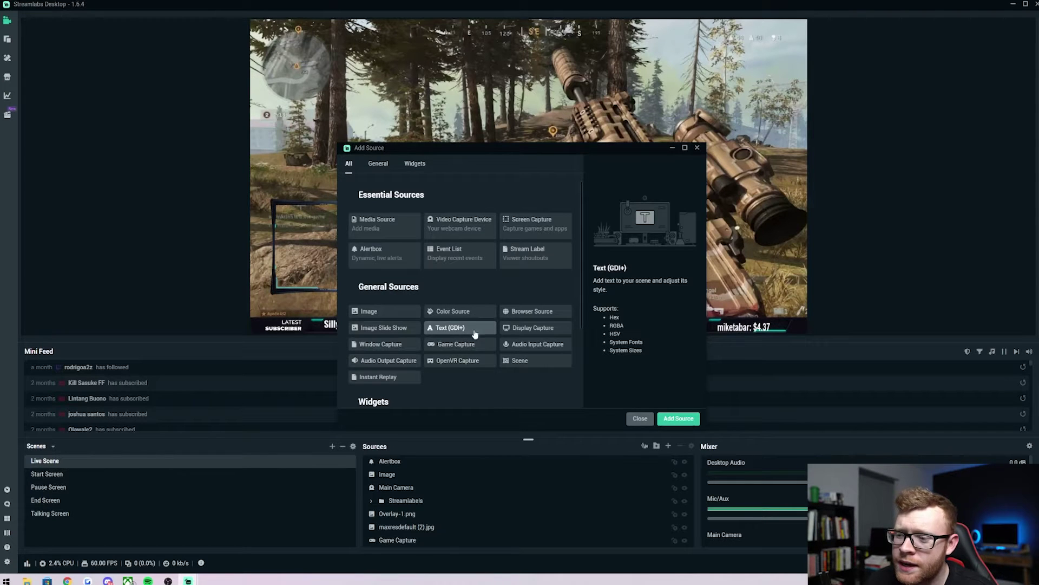
left_click(678, 418)
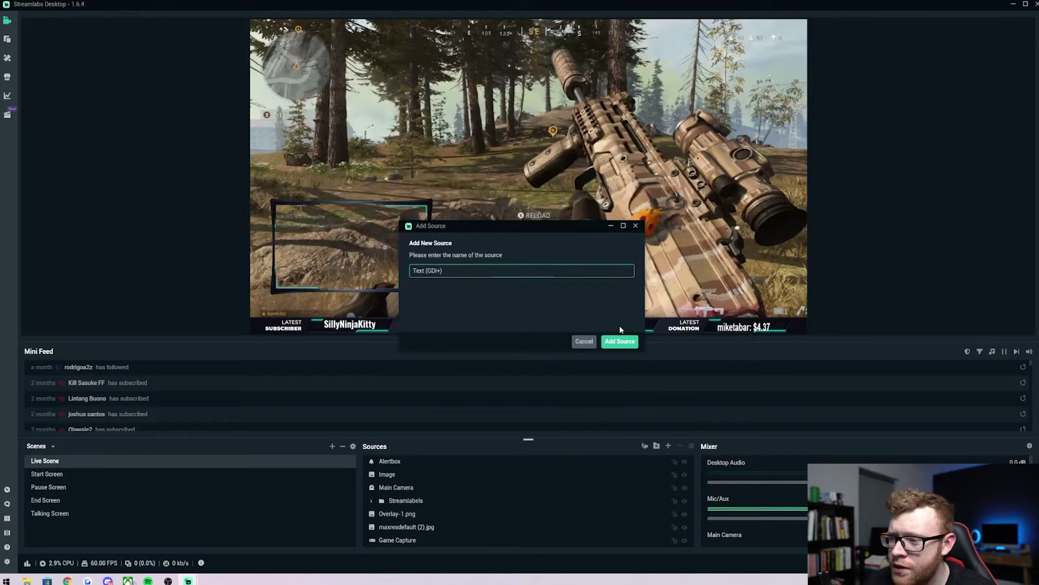
left_click(621, 342)
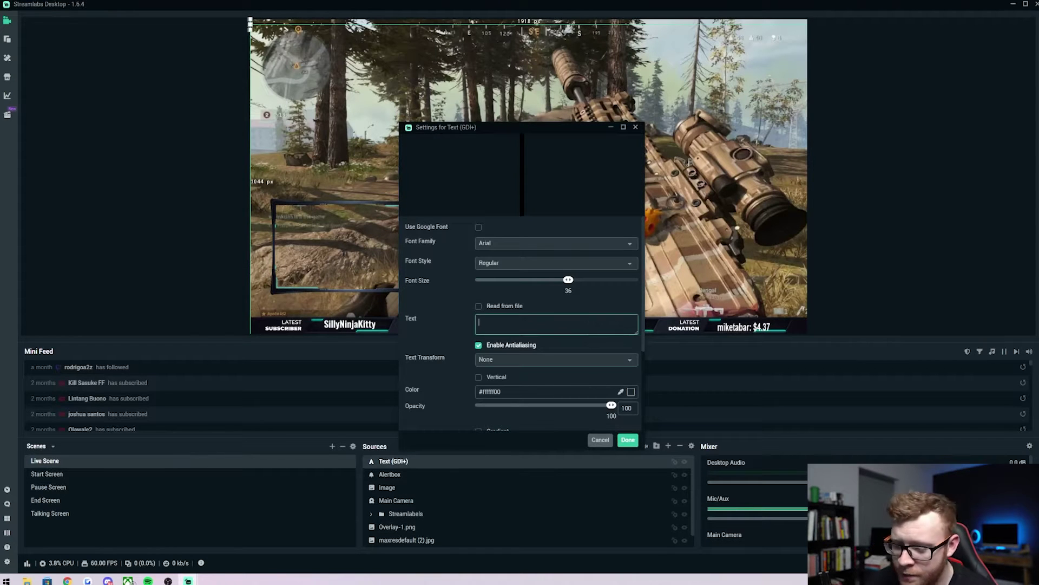
type("This is s")
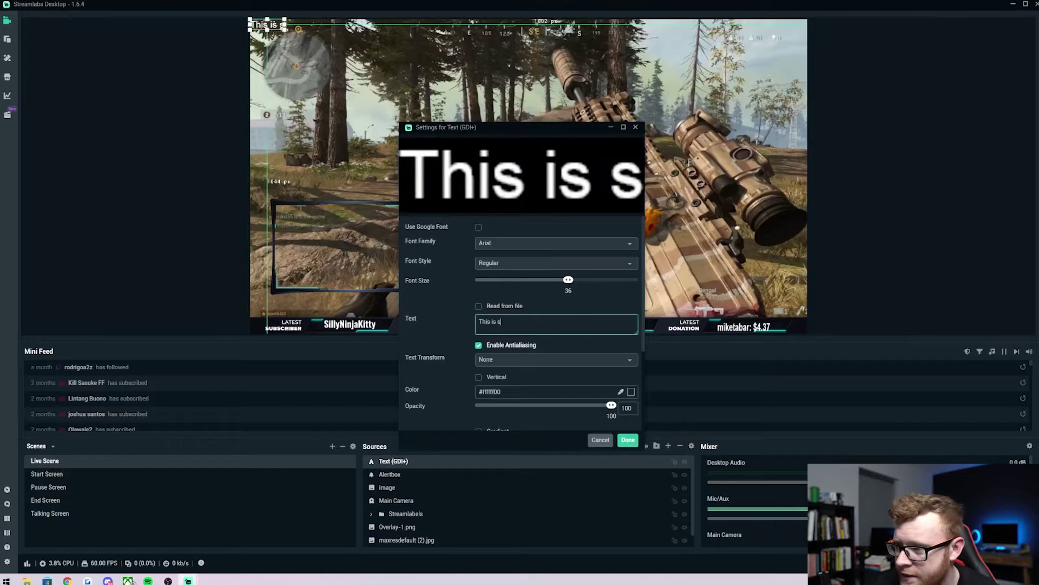
type("ample tez")
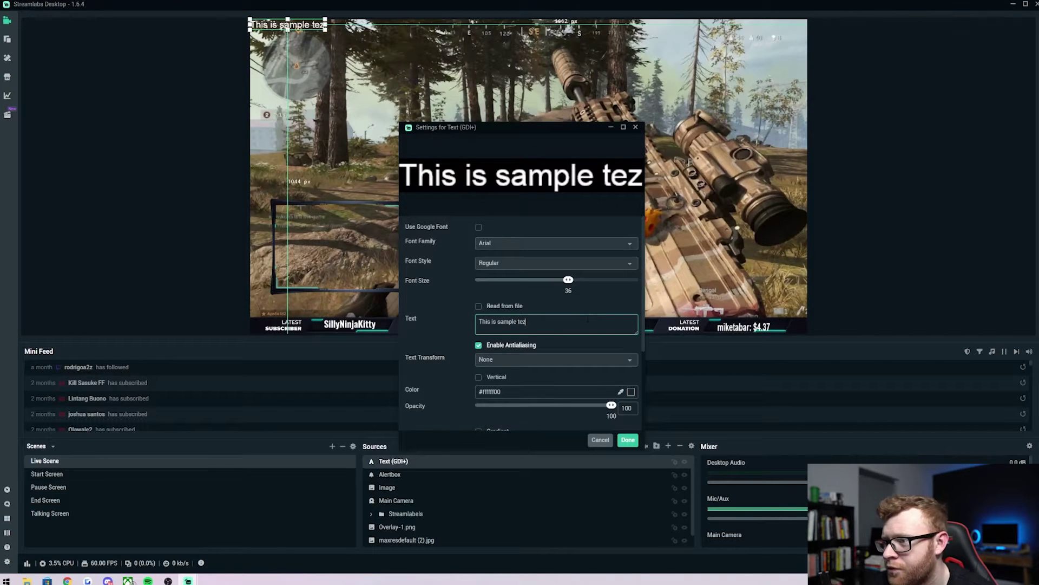
key("BackSpace")
type("xt")
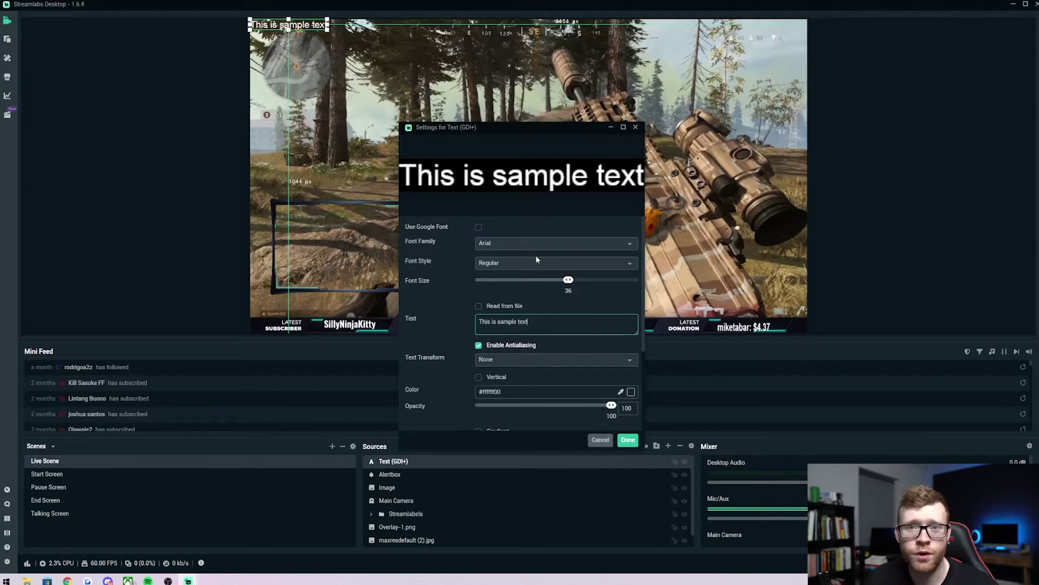
left_click_drag(569, 280, 576, 285)
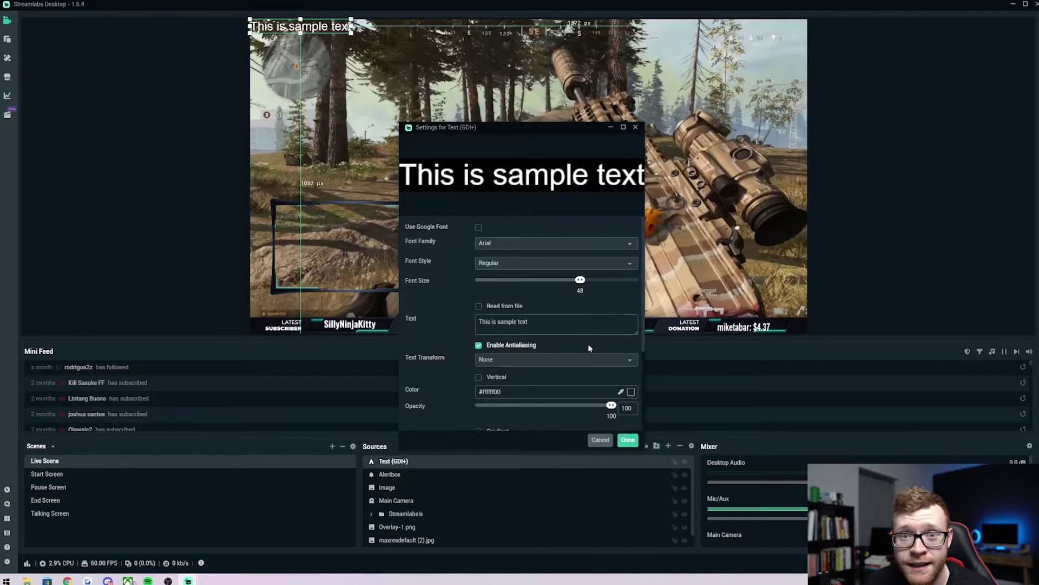
Step: Save the text settings and choose the Scroll filter type for the Text (GDI+) source
left_click(628, 439)
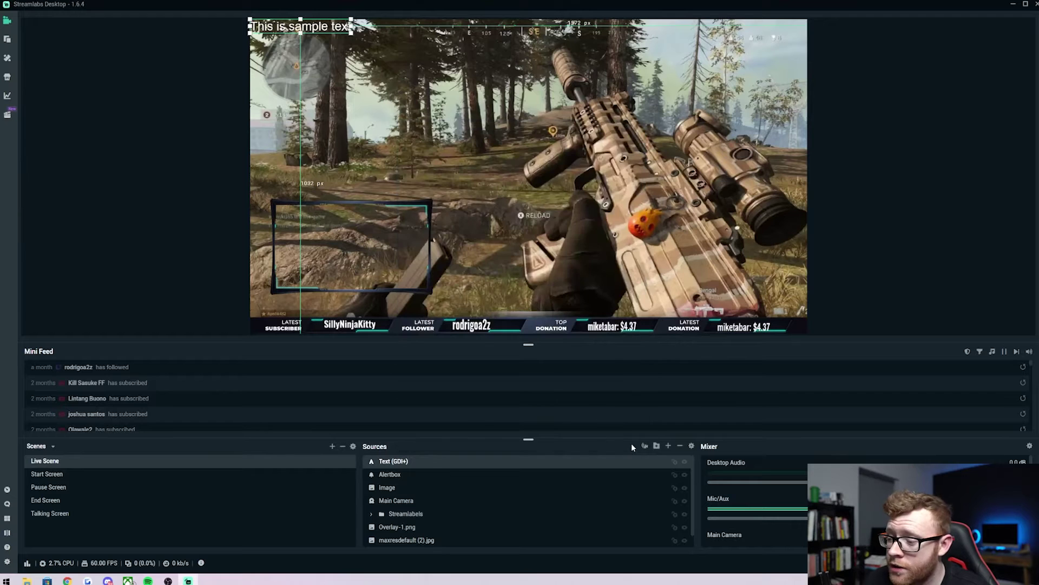
right_click(434, 464)
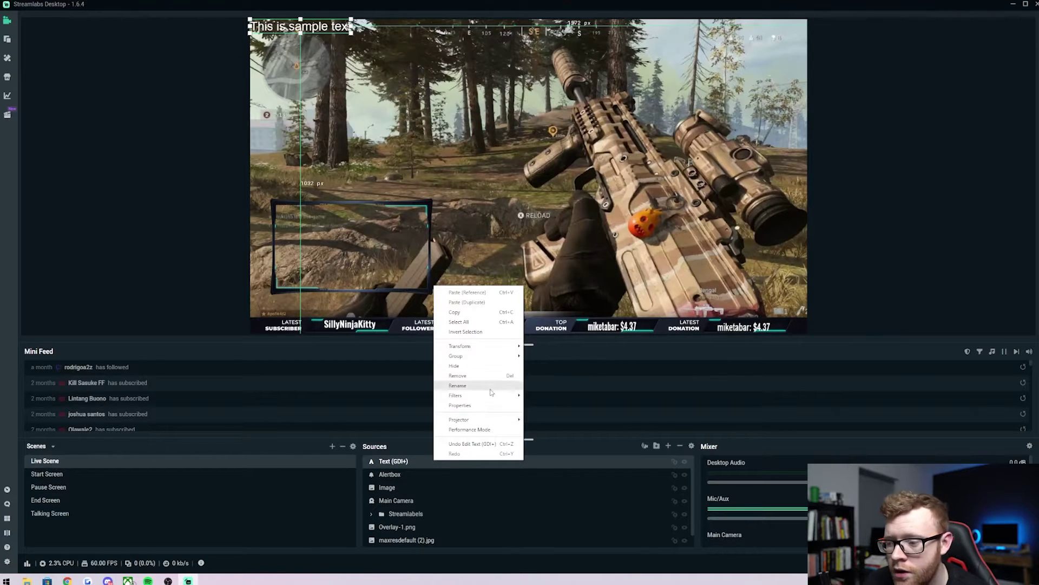
mouse_move(494, 399)
left_click(541, 396)
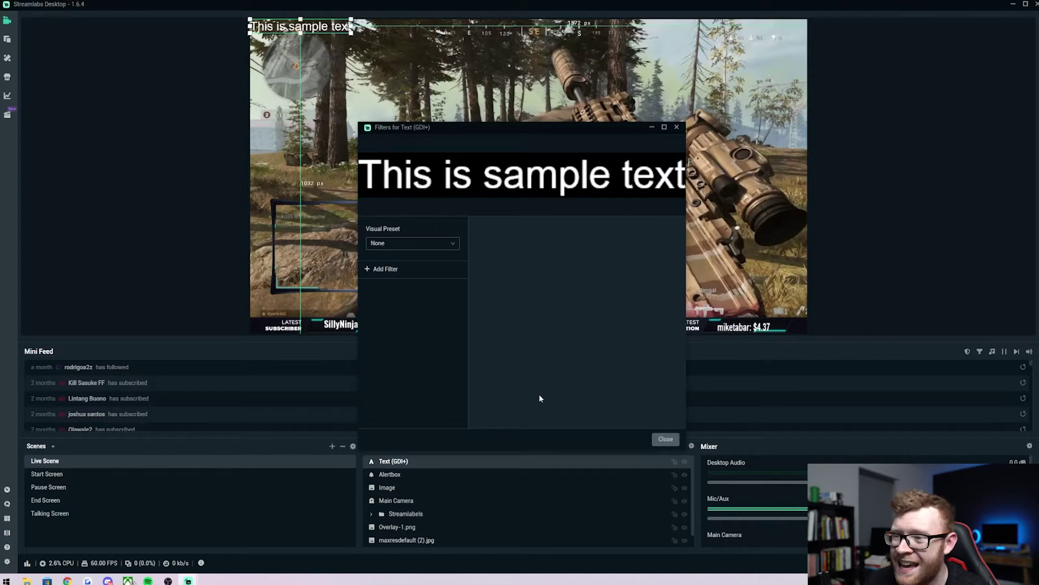
left_click(416, 275)
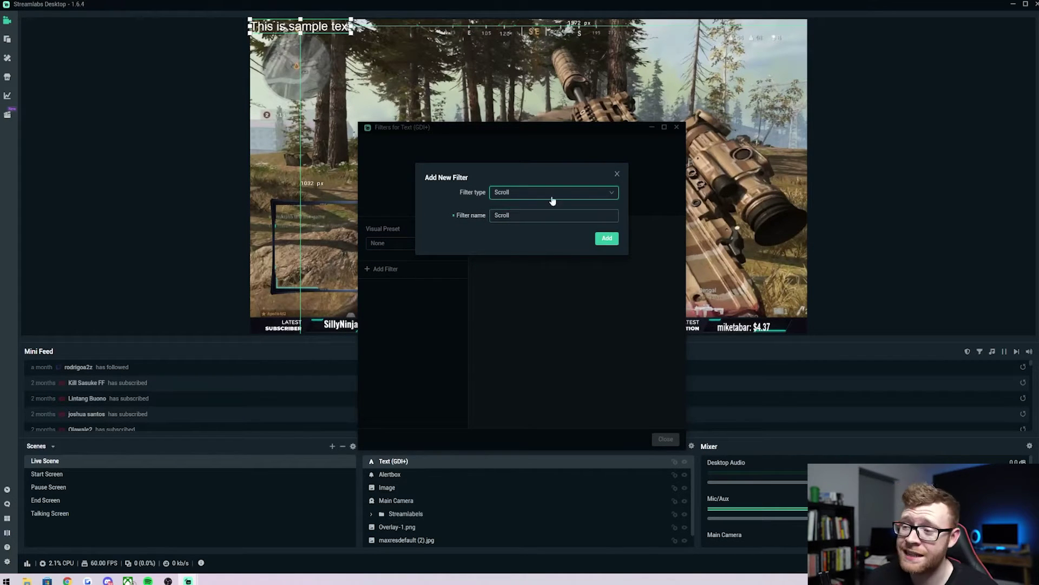
left_click(553, 194)
left_click(520, 263)
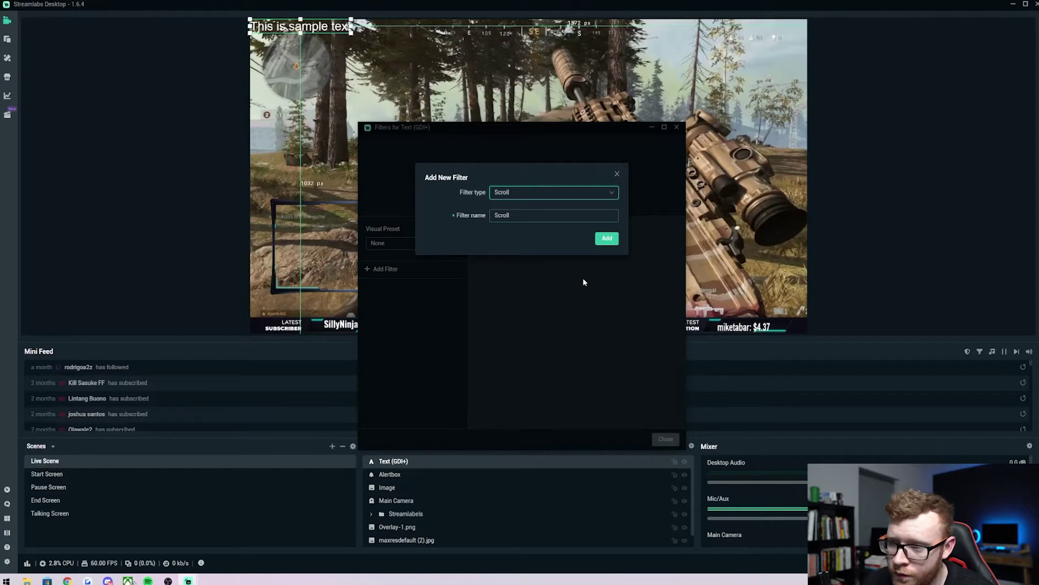
Step: Add the Scroll filter to the text with Limit Width enabled at 1920
left_click(607, 239)
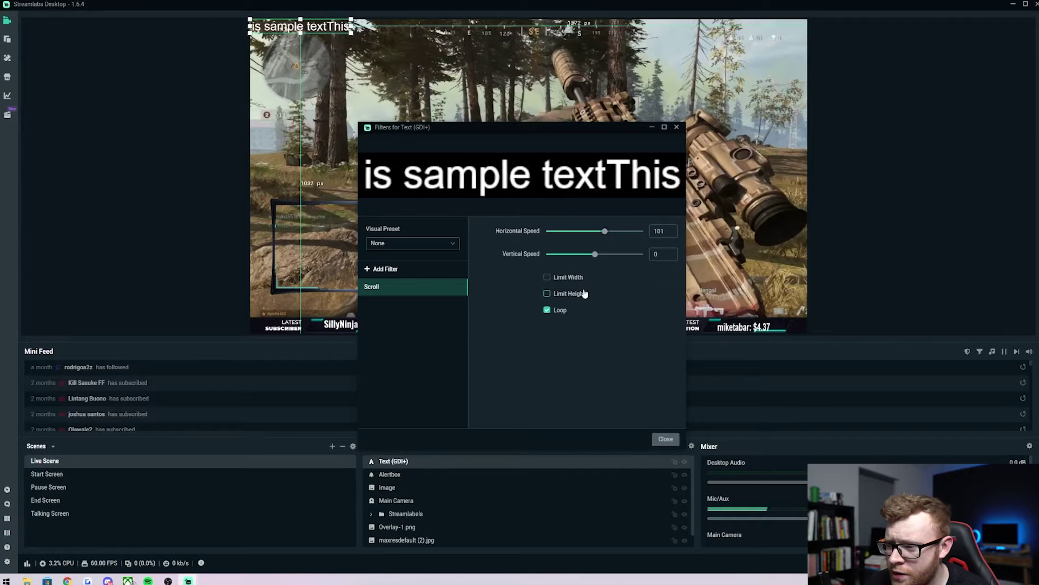
left_click(569, 278)
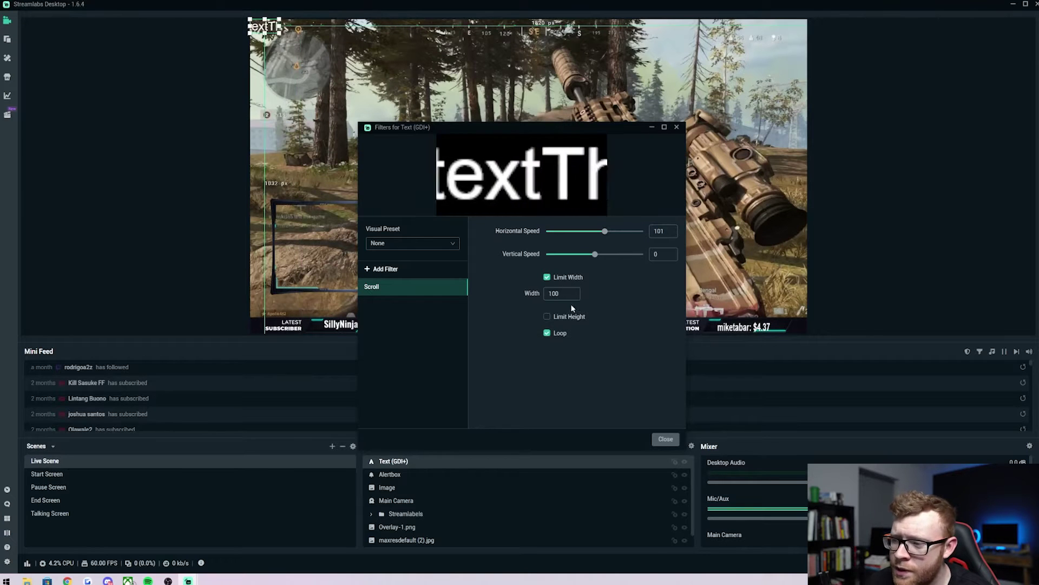
left_click(538, 294)
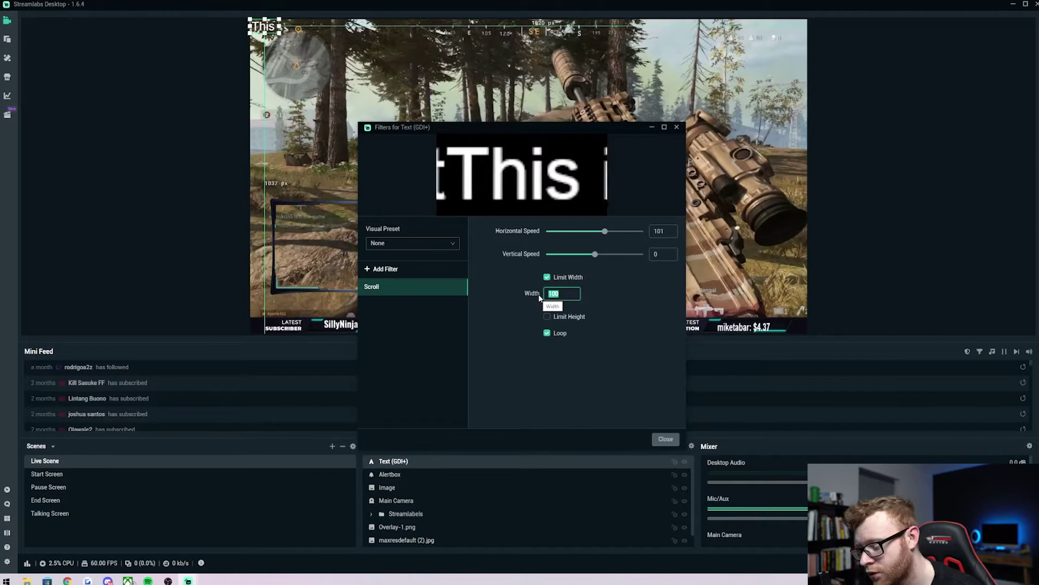
type("1920")
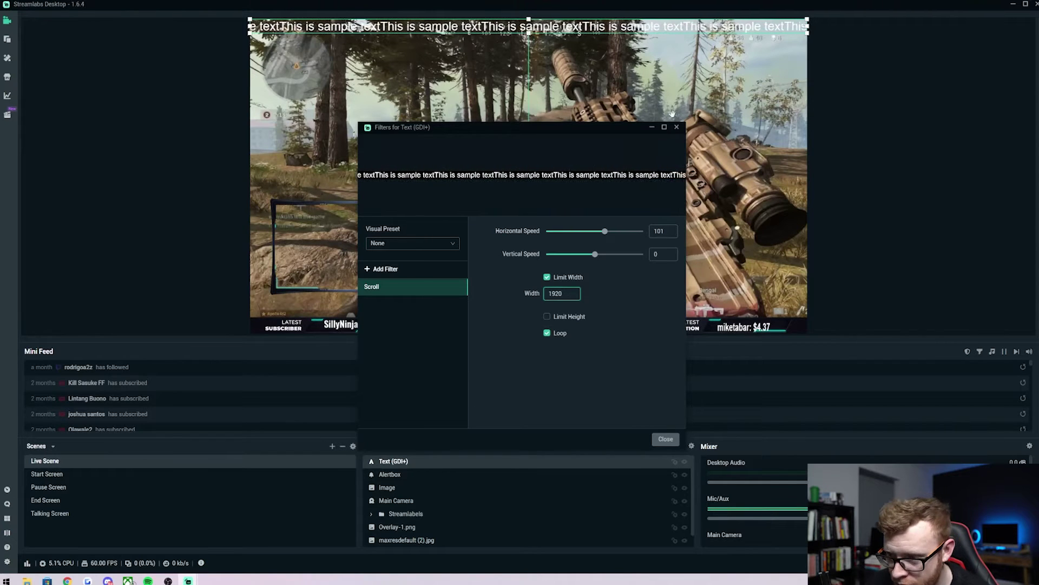
left_click(647, 385)
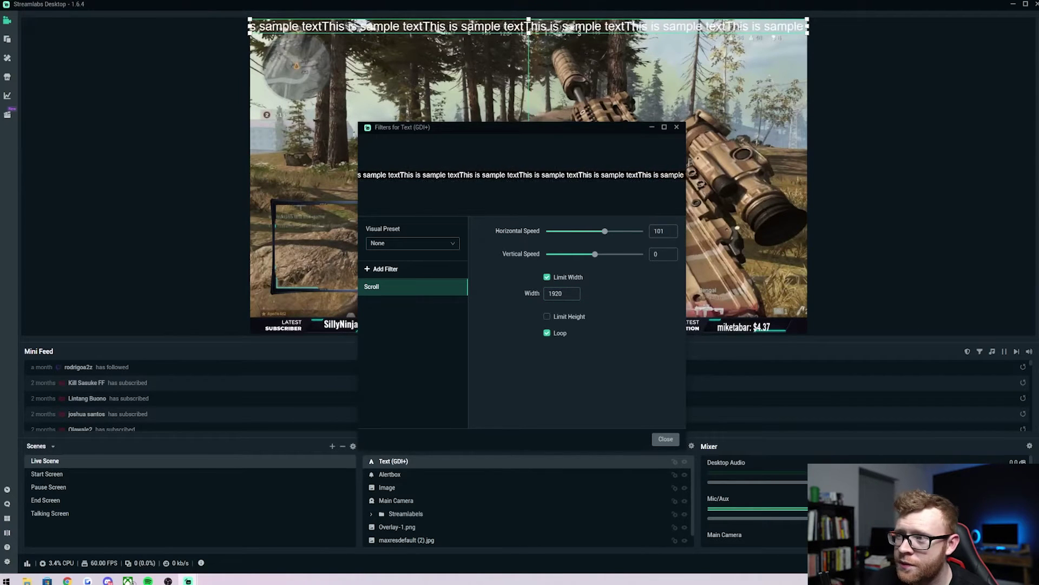
left_click_drag(569, 133, 501, 100)
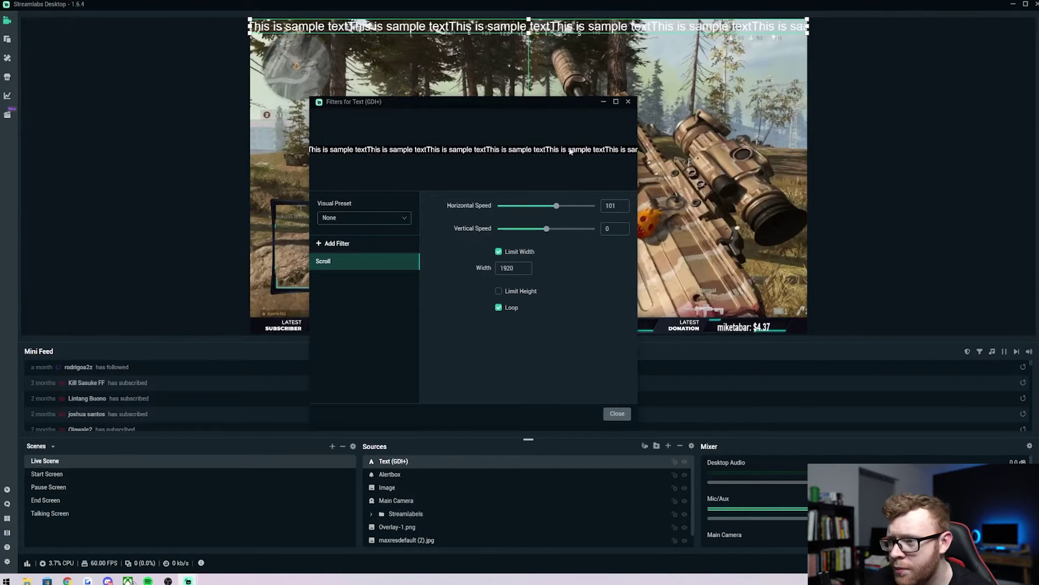
Step: Add a trailing space to the sample text and enlarge it to size 72, Regular style
left_click(618, 414)
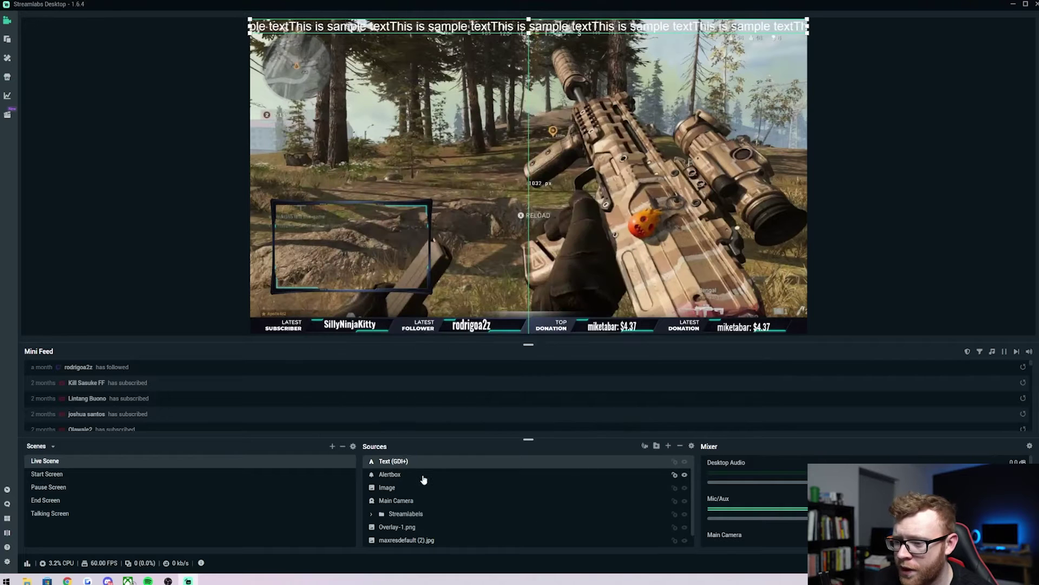
double_click(418, 461)
left_click(536, 321)
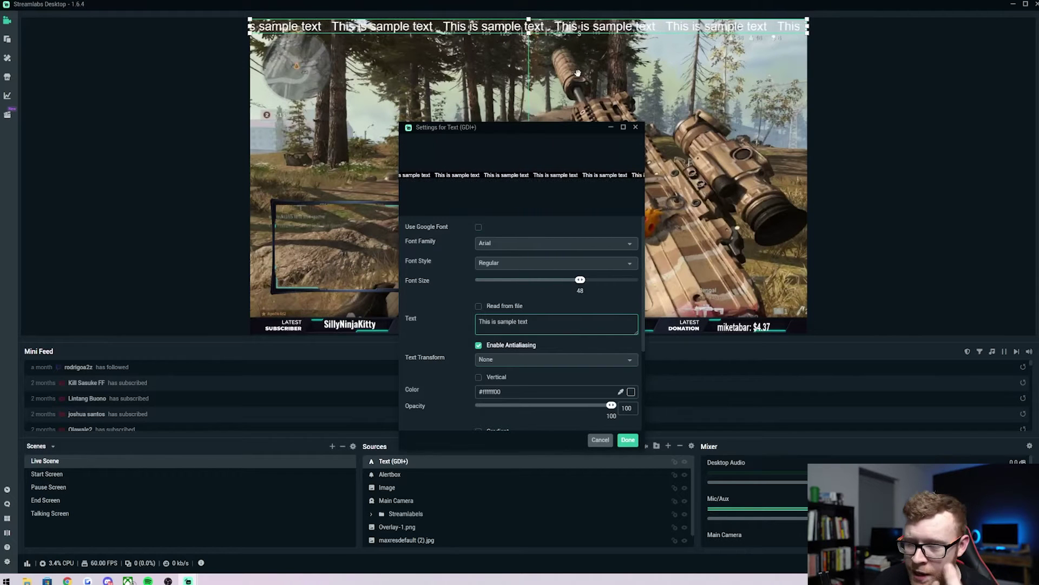
left_click_drag(580, 280, 604, 280)
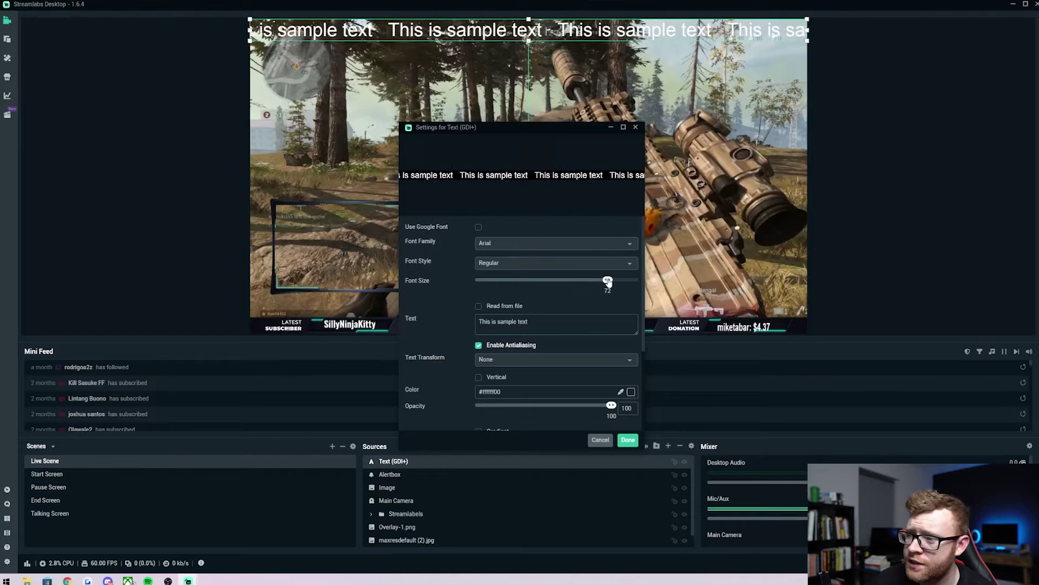
left_click(589, 259)
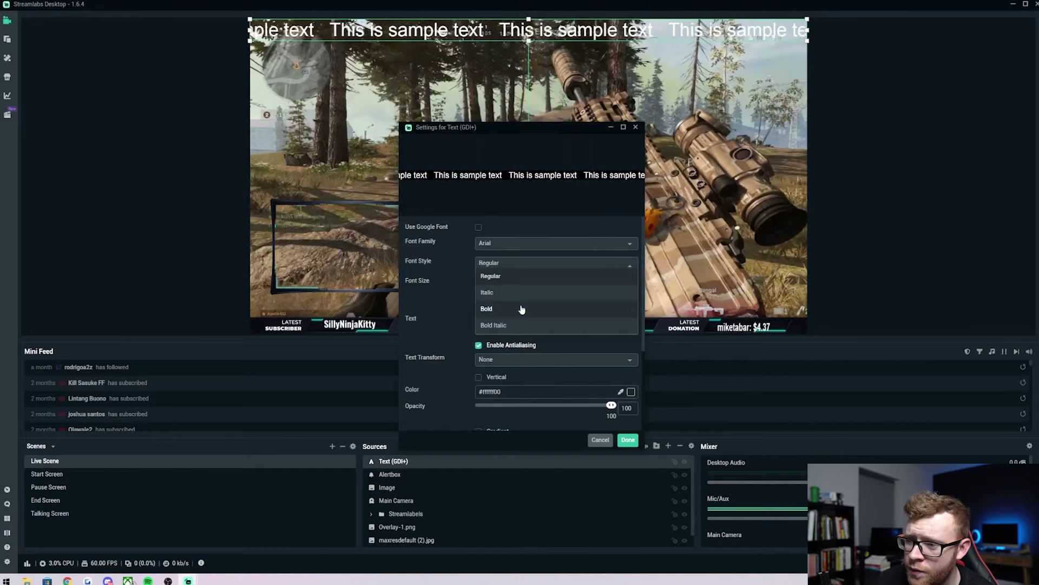
left_click(547, 263)
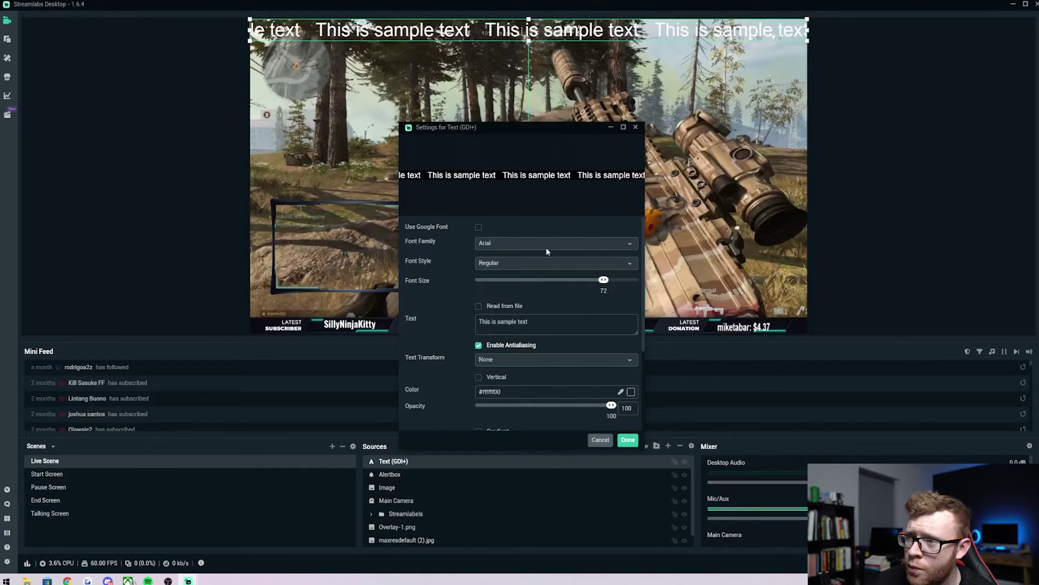
left_click(626, 440)
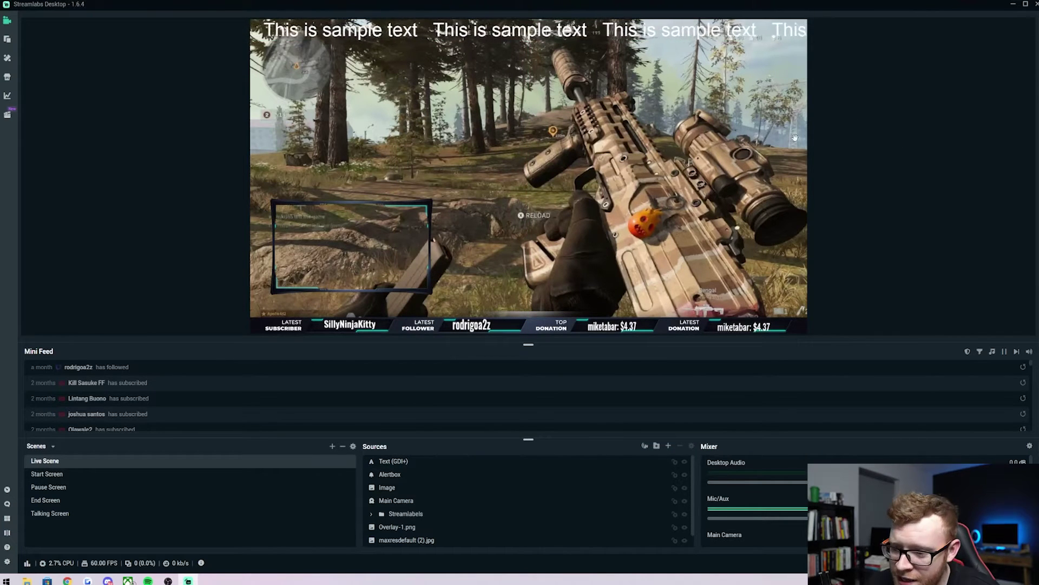
Step: Reopen the text's Scroll filter, try a vertical speed, then set Vertical Speed back to 0
right_click(429, 464)
mouse_move(459, 399)
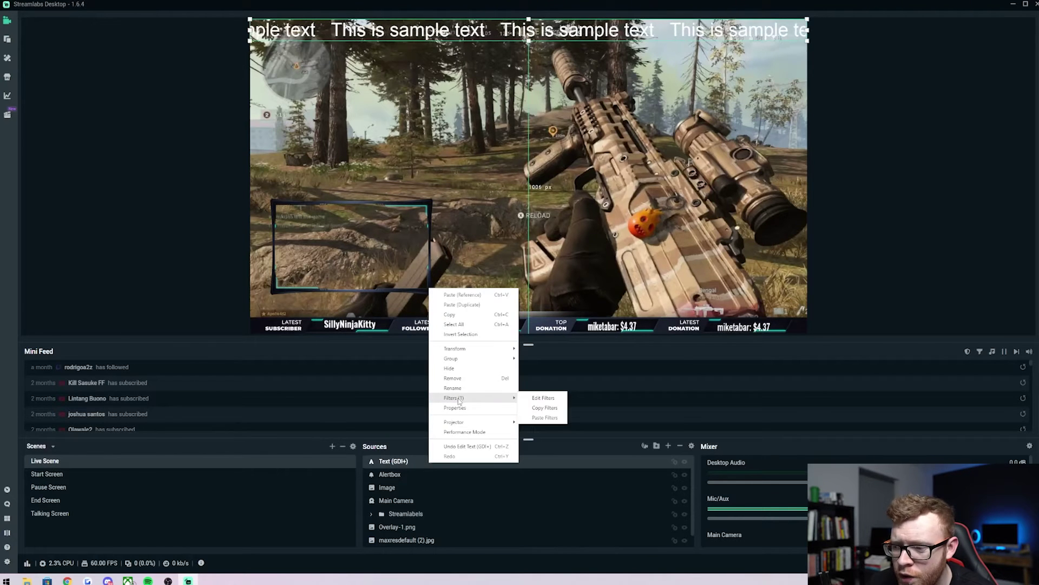
left_click(538, 399)
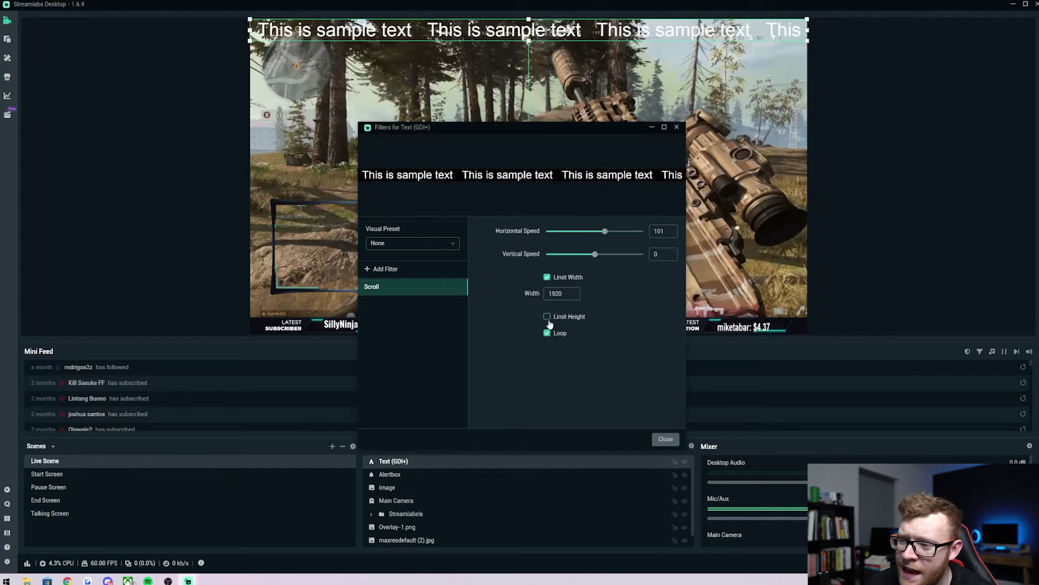
mouse_move(596, 255)
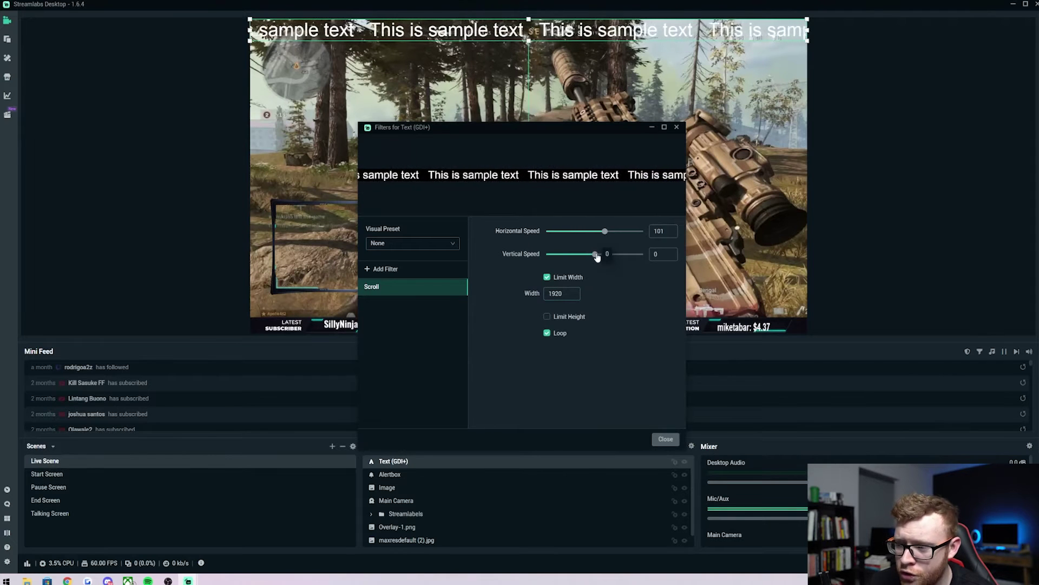
left_click_drag(596, 255, 606, 255)
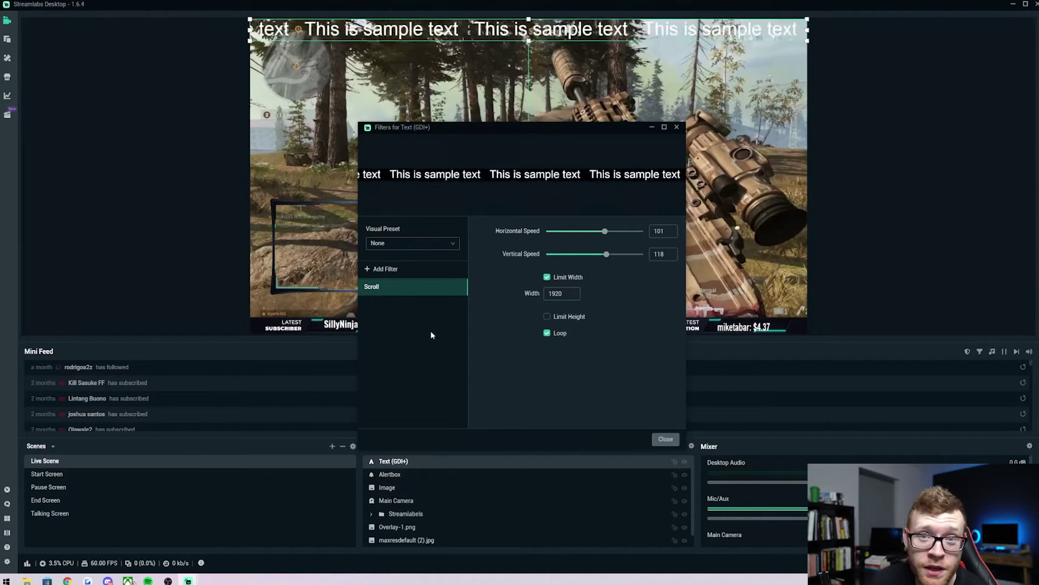
mouse_move(608, 258)
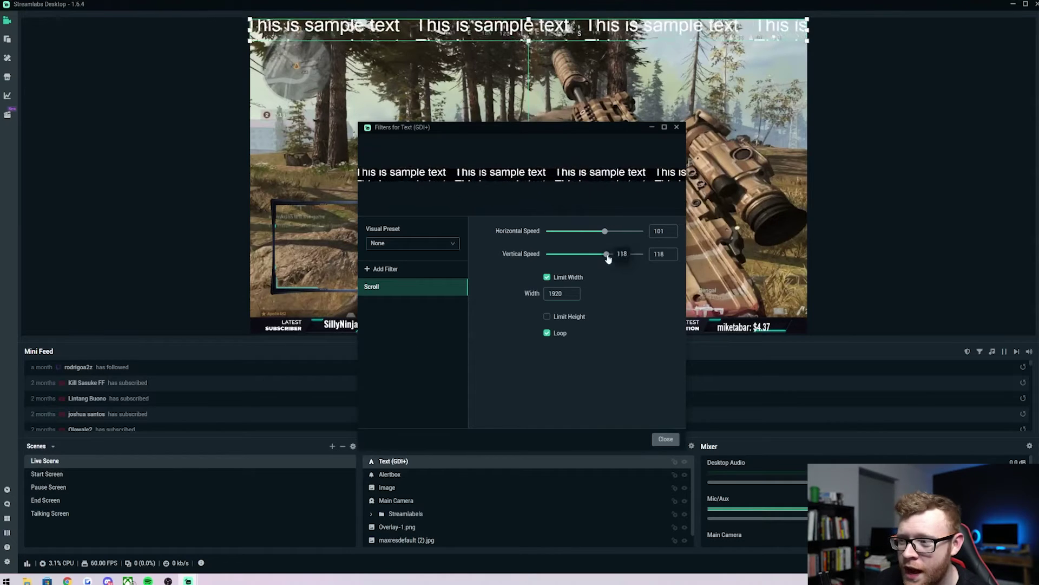
left_click_drag(608, 258, 604, 259)
double_click(658, 254)
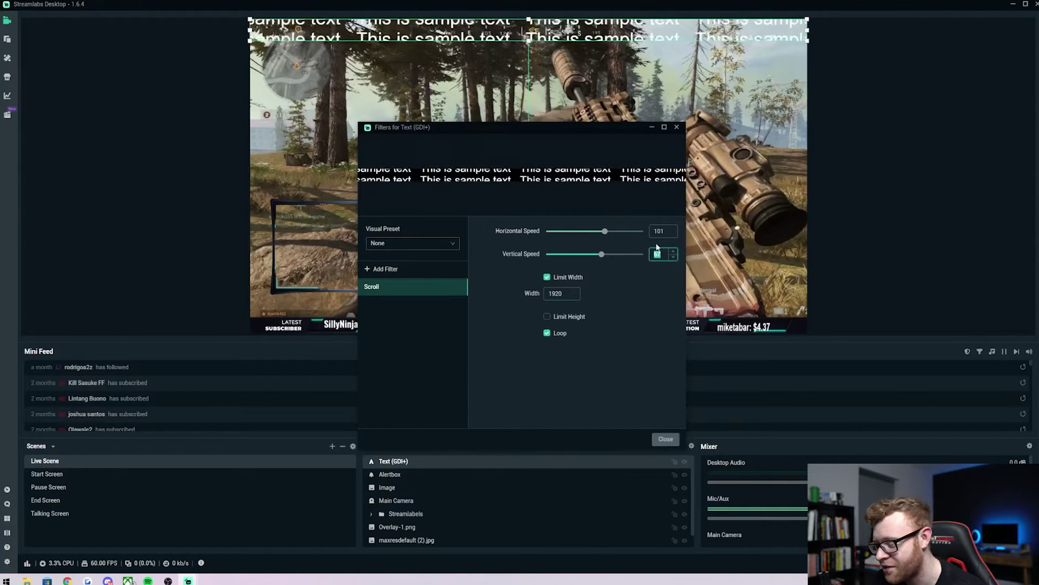
type("0")
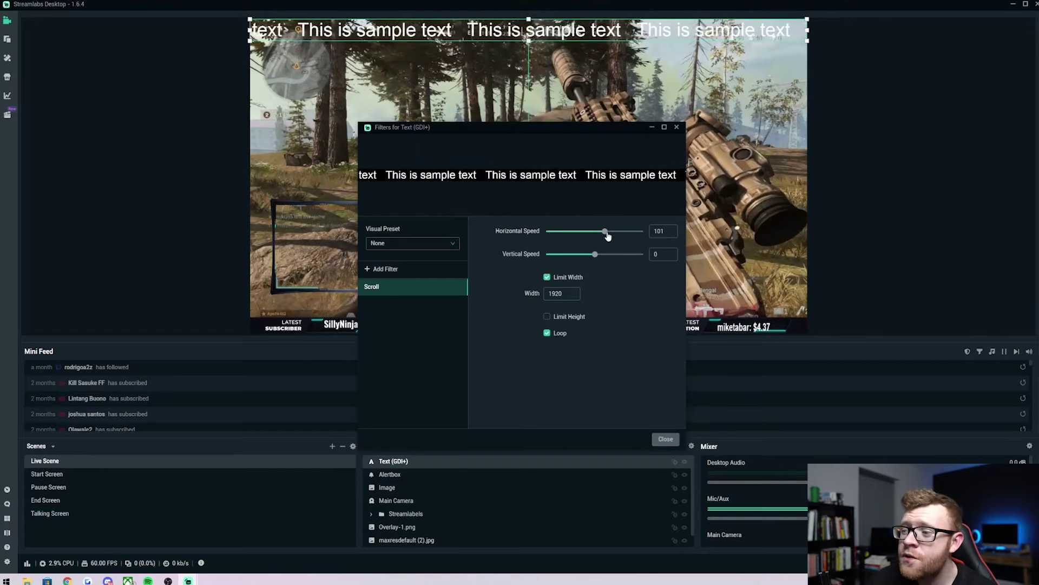
Step: Set the ticker's horizontal speed to -169 and close the filters window
left_click_drag(608, 235, 581, 237)
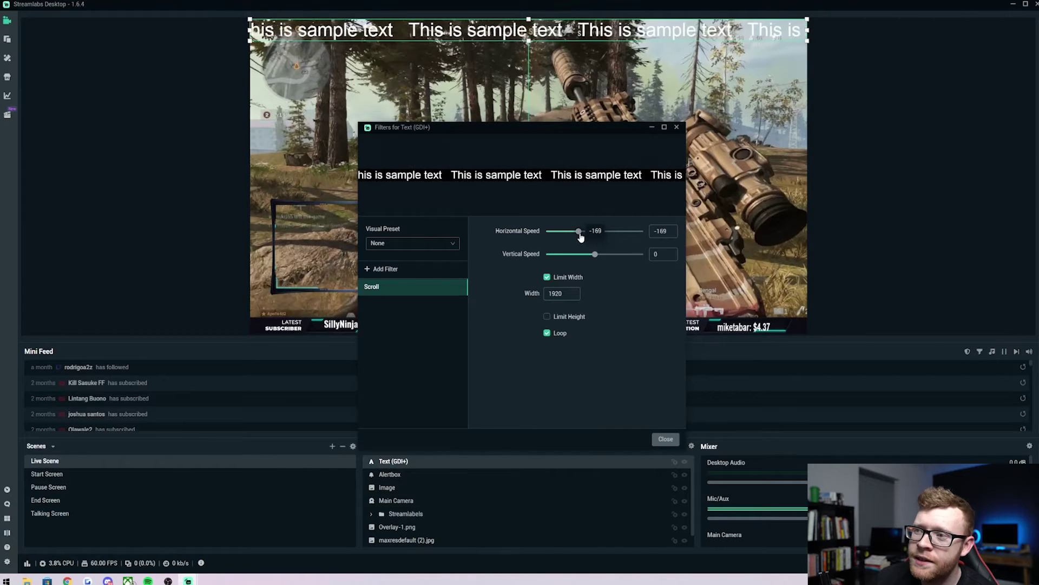
left_click(664, 440)
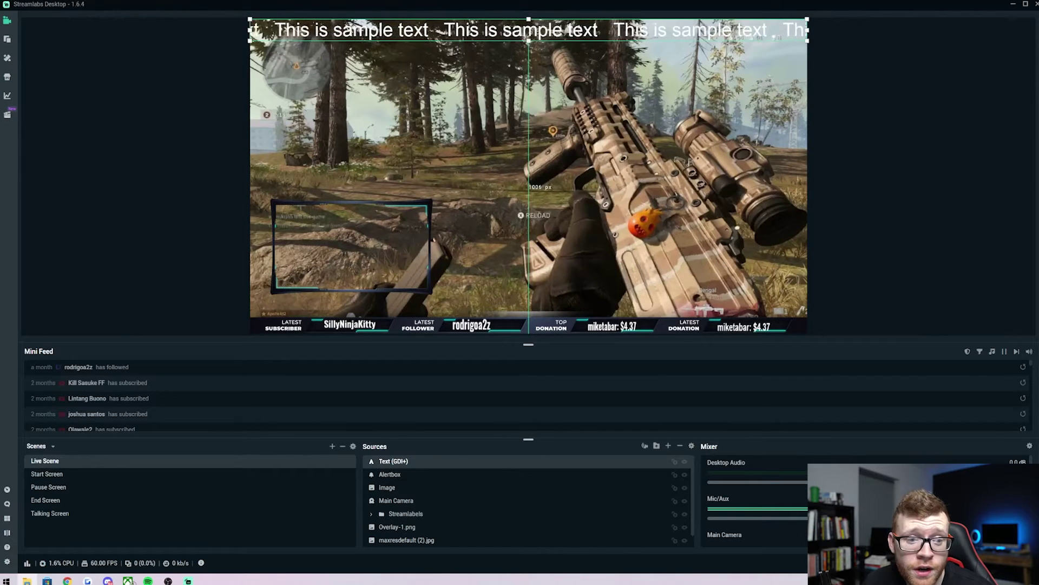
Step: Drag images.png from Explorer into the Sources panel as a new image source
left_click_drag(692, 477, 493, 457)
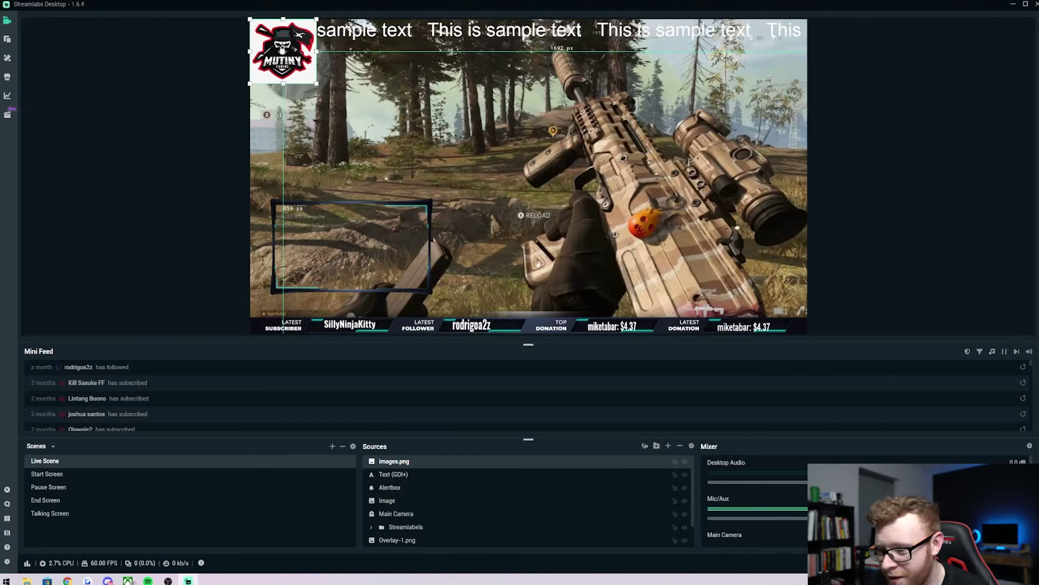
right_click(489, 466)
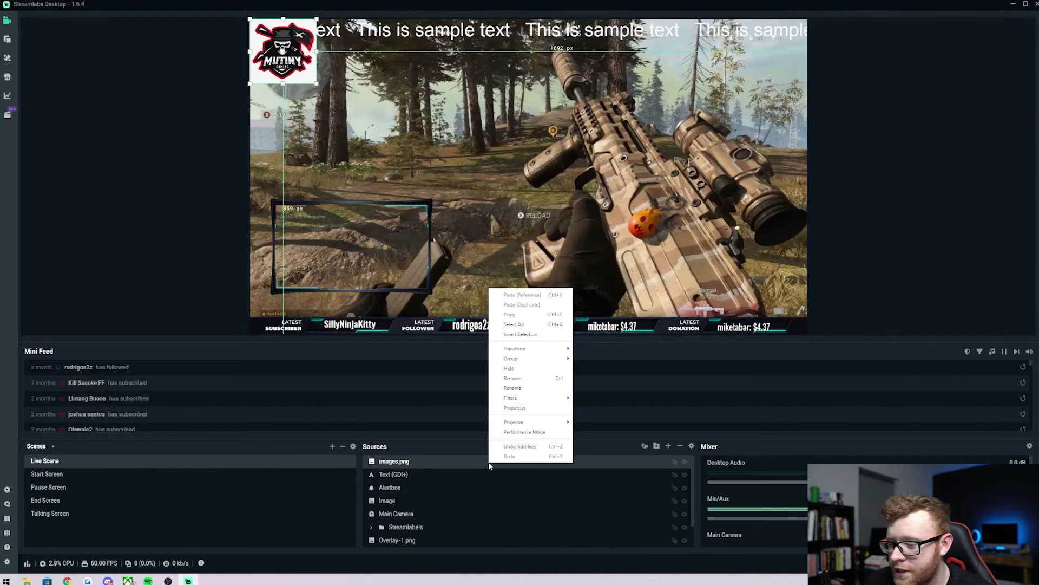
Step: Add a Scroll filter to the images.png logo source
mouse_move(541, 398)
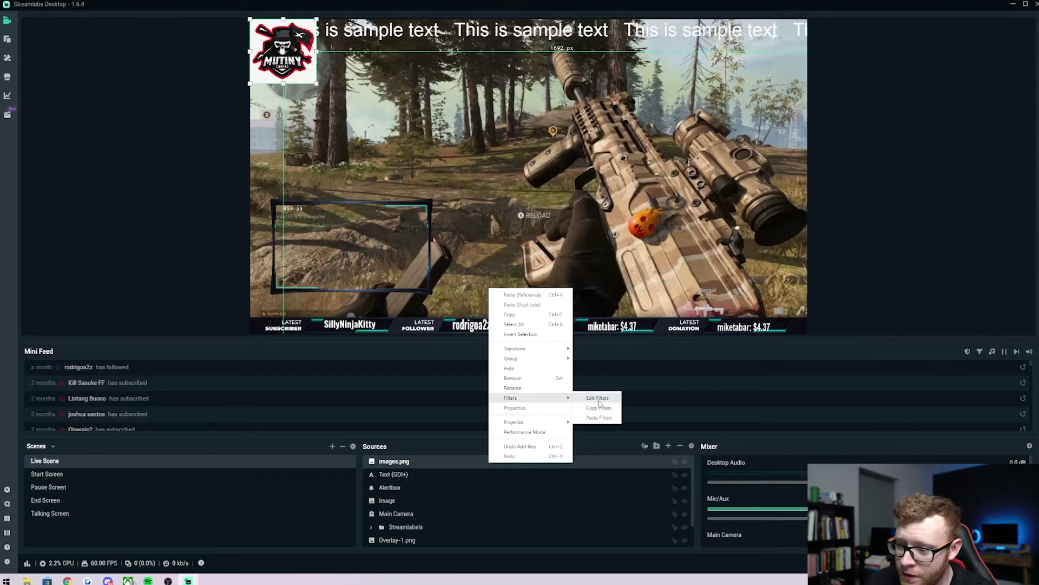
left_click(598, 399)
left_click(382, 266)
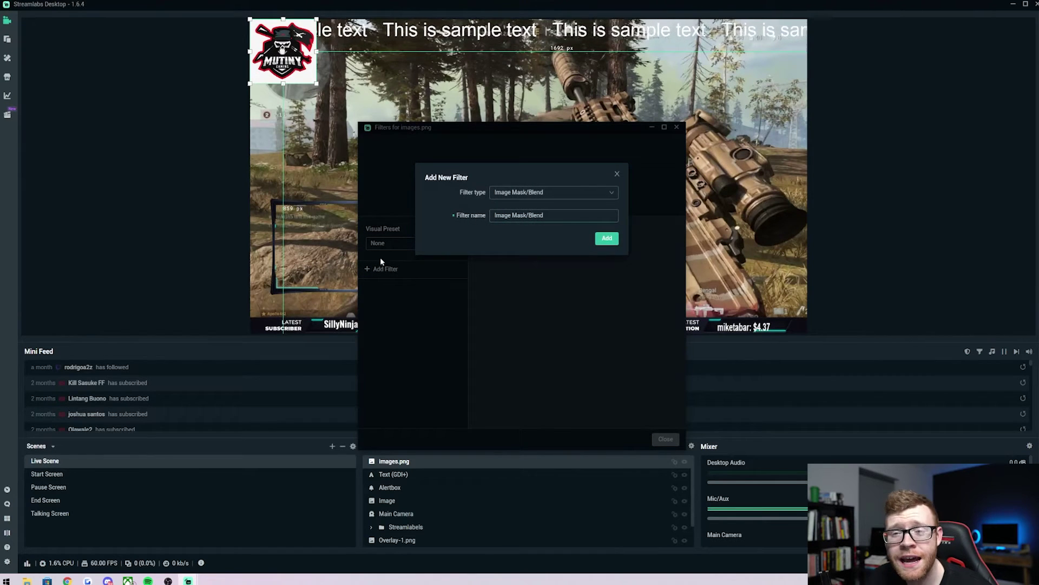
left_click(511, 194)
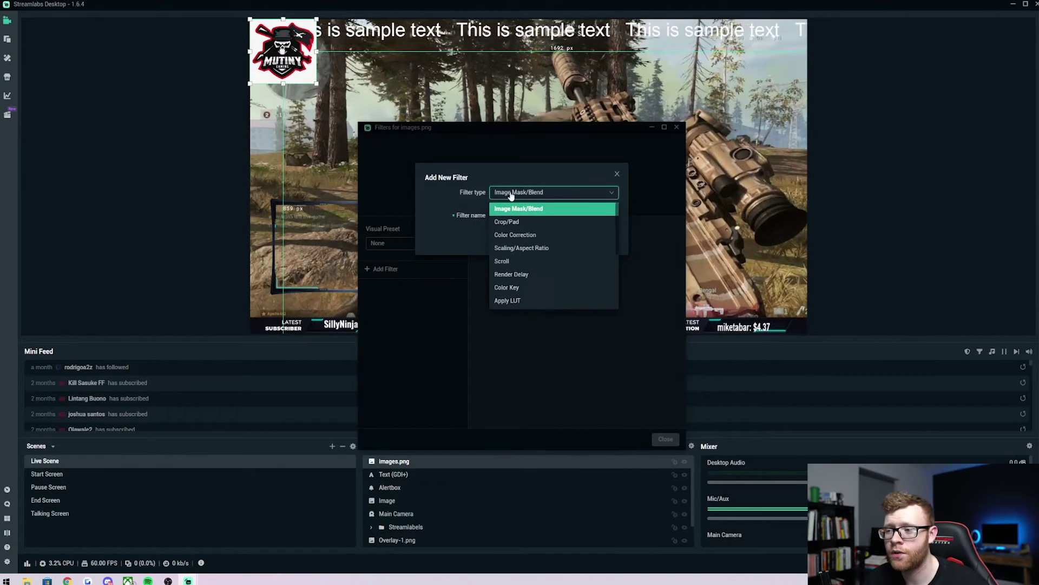
left_click(520, 261)
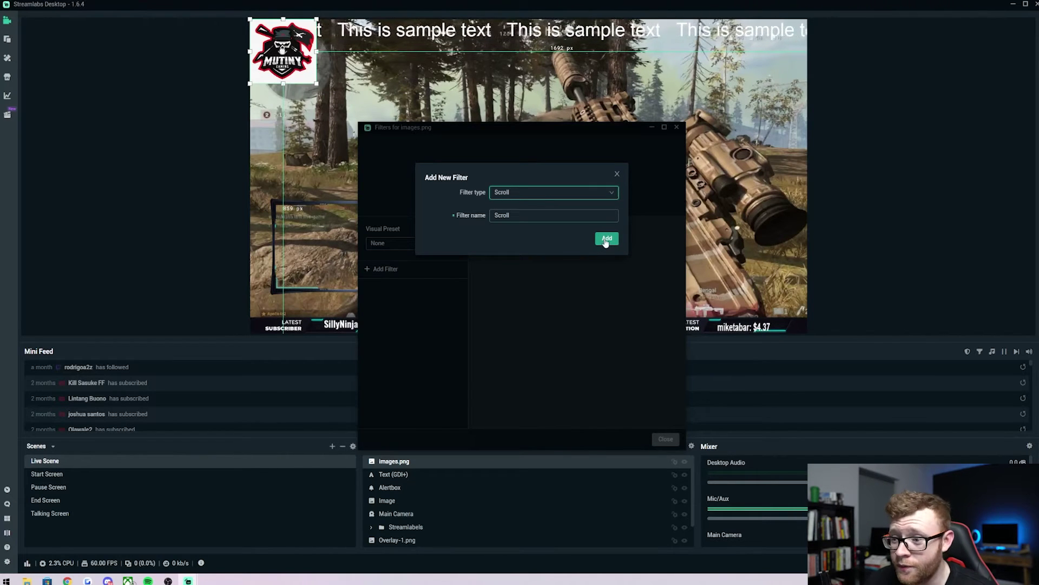
left_click(607, 240)
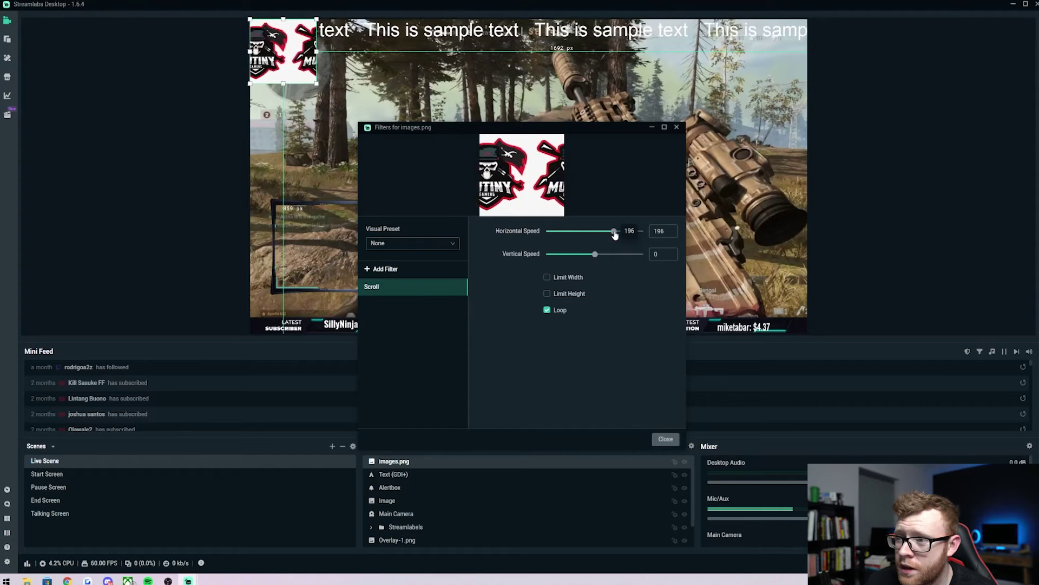
Step: Set the logo's scroll speed to 141 and limit its area to width 1920, height 1080
left_click_drag(615, 234, 609, 255)
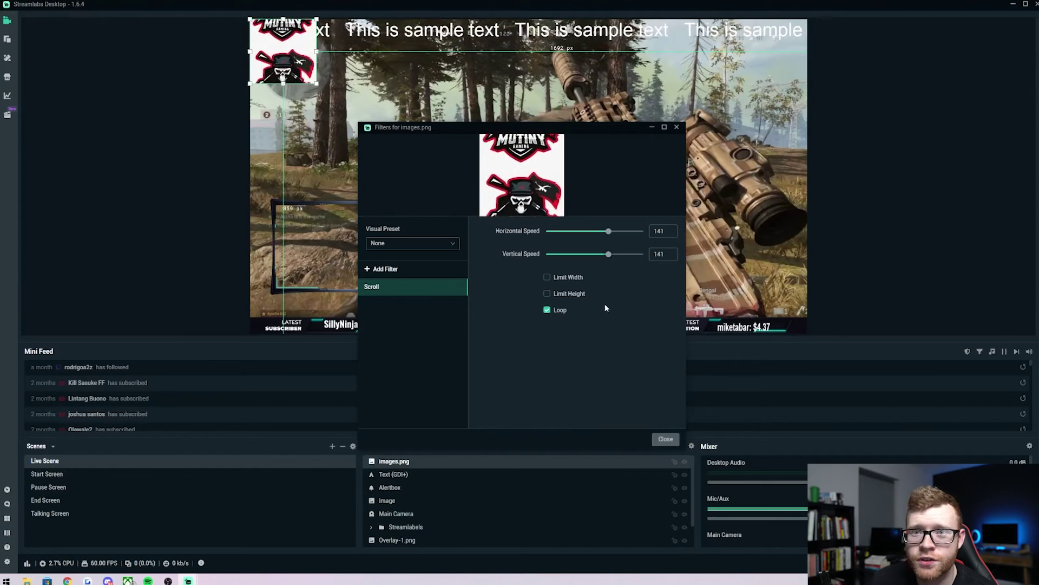
left_click(563, 277)
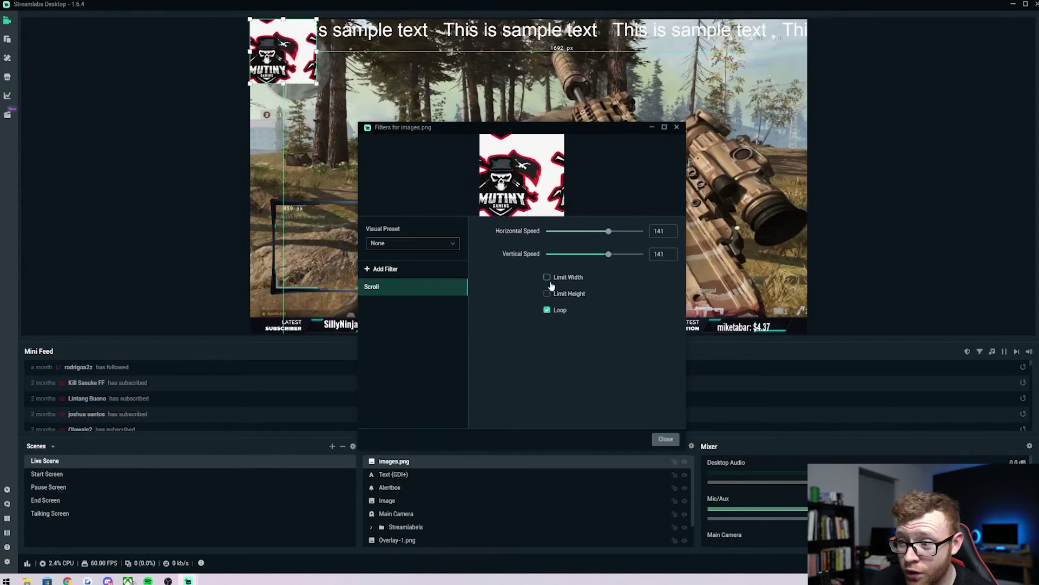
type("1920")
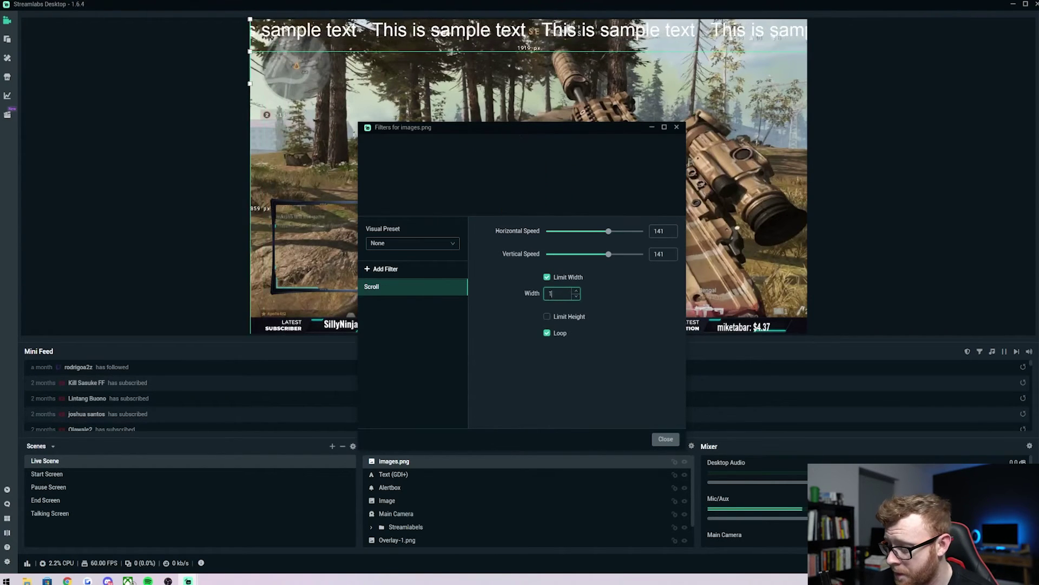
left_click(546, 317)
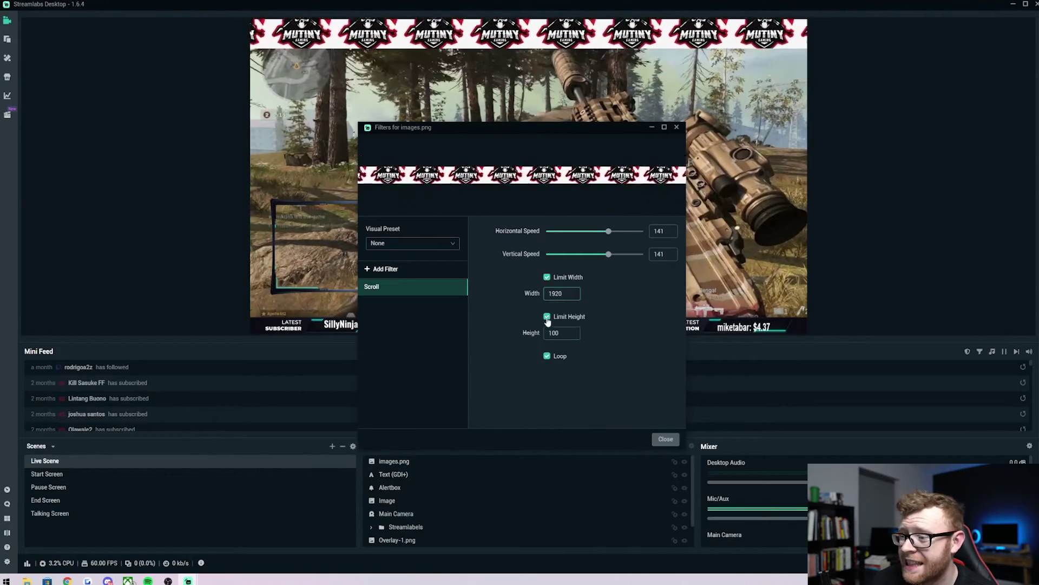
double_click(562, 333)
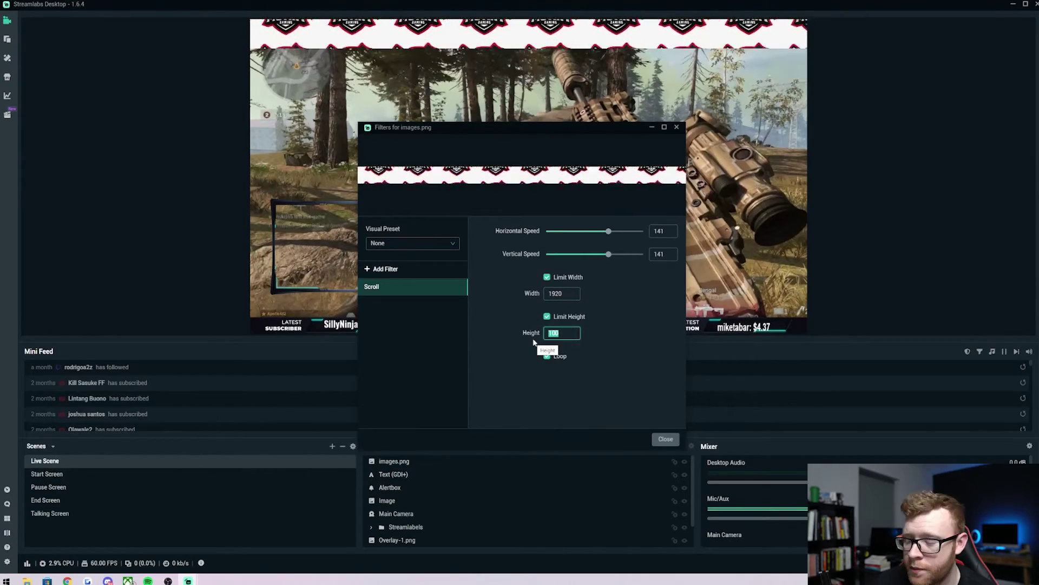
type("1080")
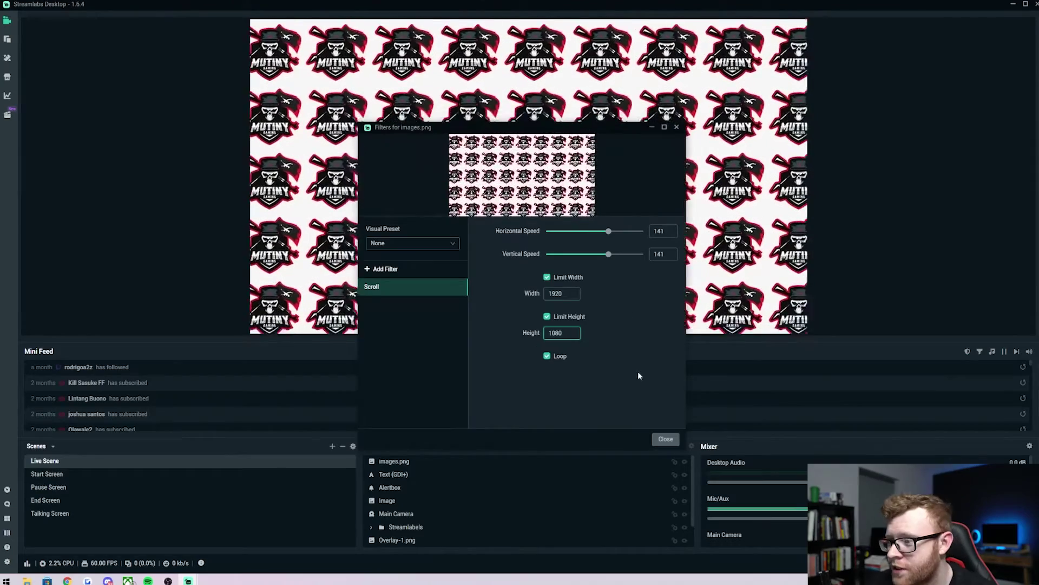
left_click(667, 439)
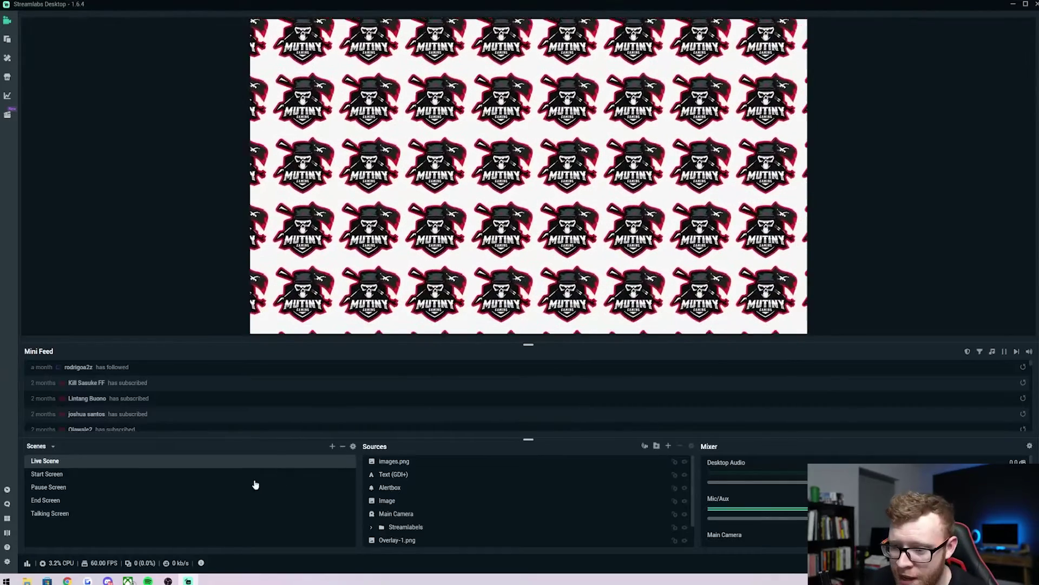
Step: Move images.png below the other sources so the logo pattern becomes the background
left_click_drag(423, 462, 420, 508)
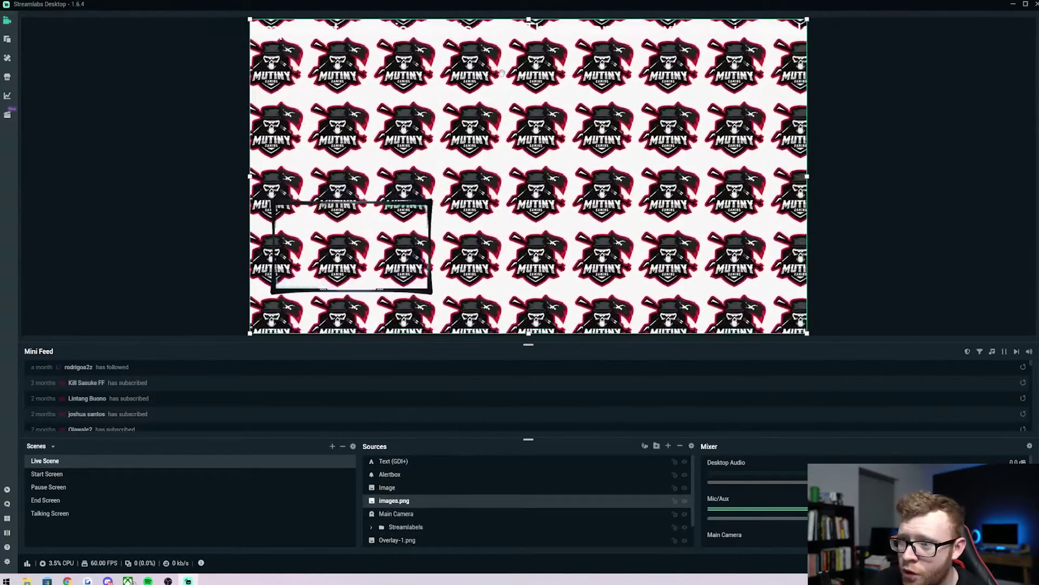